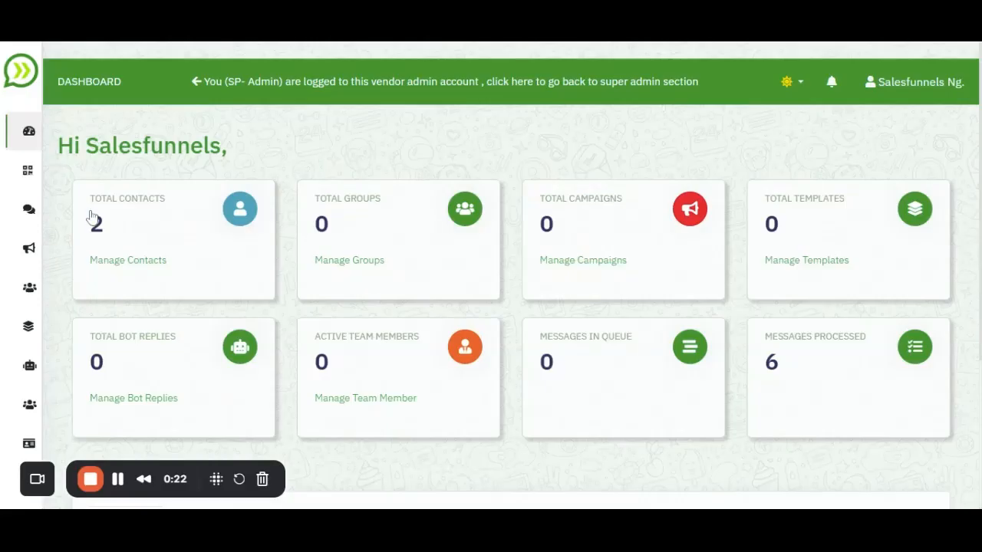
Open the bot replies list and start creating a new Advance Interactive Bot Reply
{"action": "scroll", "coordinate": [175, 247], "scroll_direction": "down", "scroll_amount": 1}
{"action": "scroll", "coordinate": [175, 248], "scroll_direction": "up", "scroll_amount": 1}
{"action": "mouse_move", "coordinate": [29, 210]}
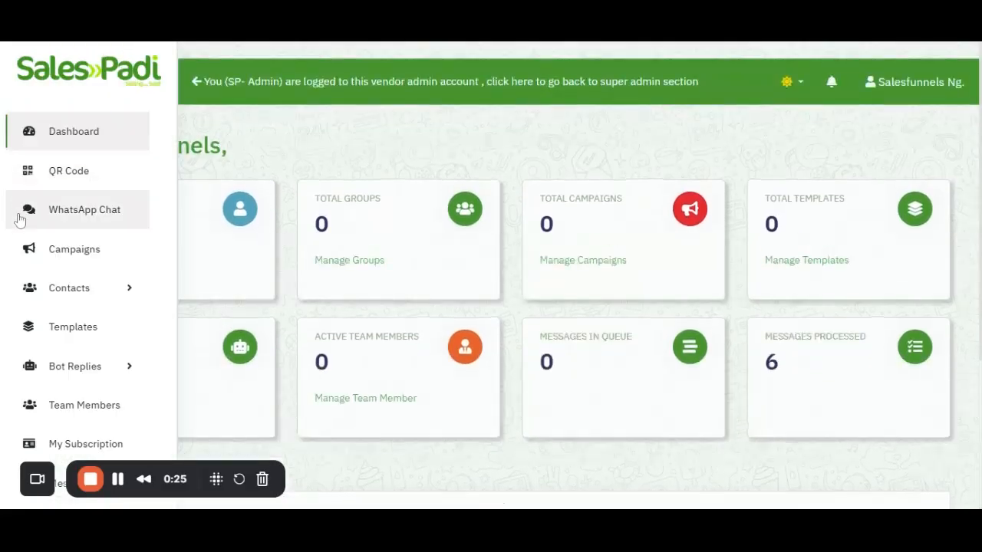
{"action": "left_click", "coordinate": [80, 363]}
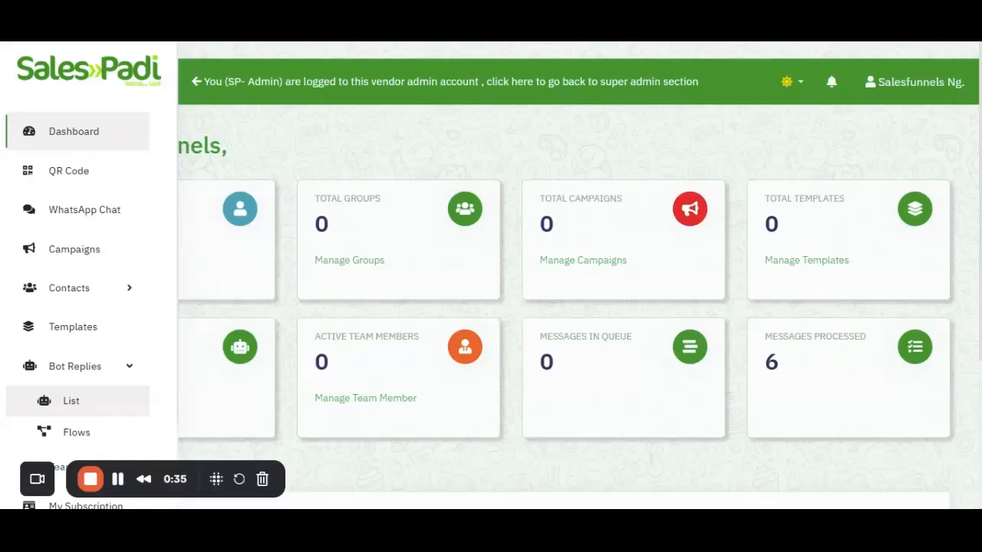
{"action": "left_click", "coordinate": [68, 402]}
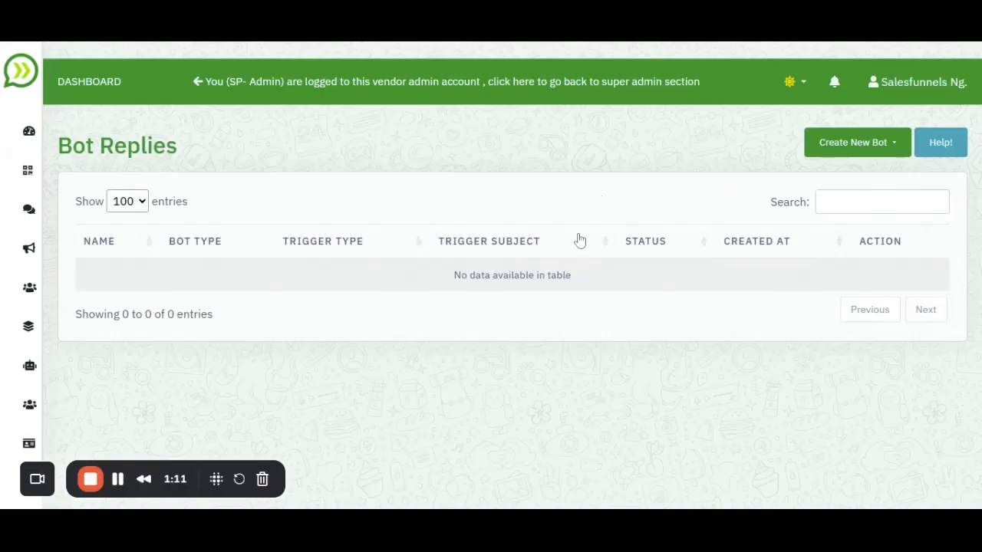
{"action": "left_click", "coordinate": [864, 150]}
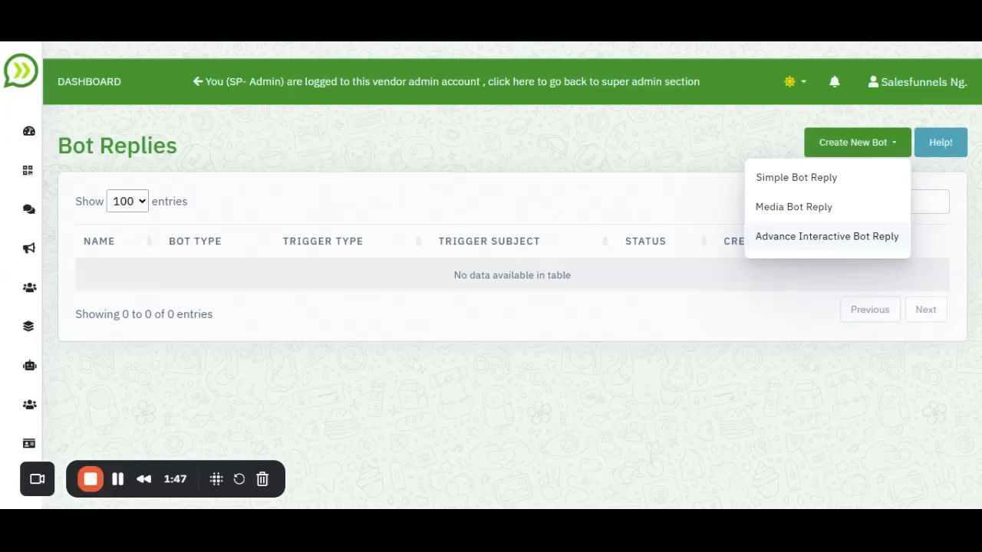
{"action": "left_click", "coordinate": [818, 240]}
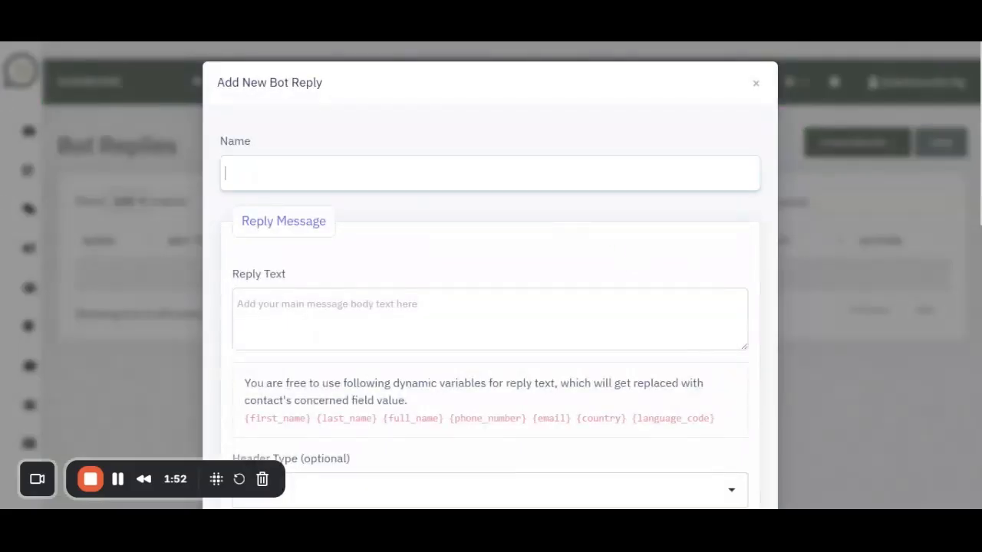
Name the new bot reply "Welcome"
{"action": "left_click", "coordinate": [309, 131]}
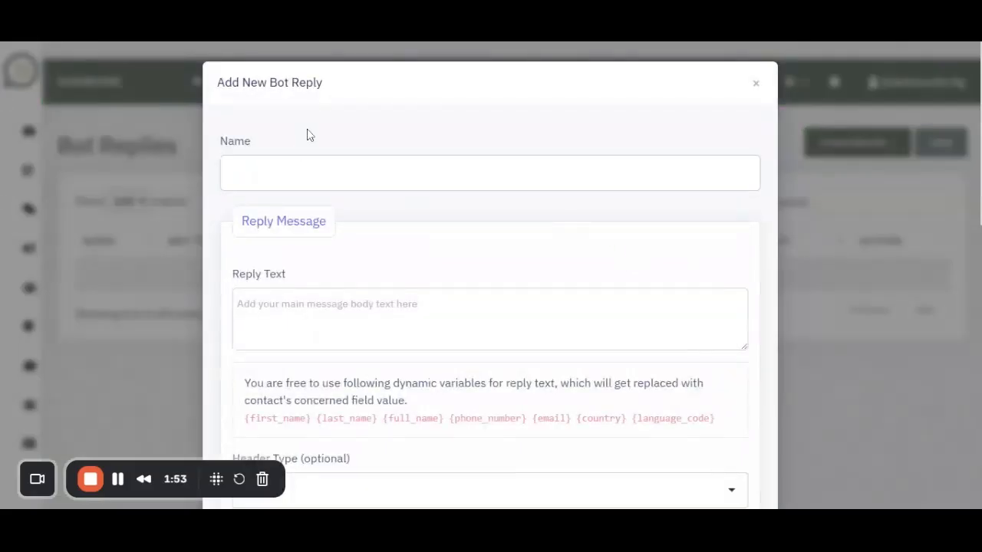
{"action": "left_click", "coordinate": [307, 172]}
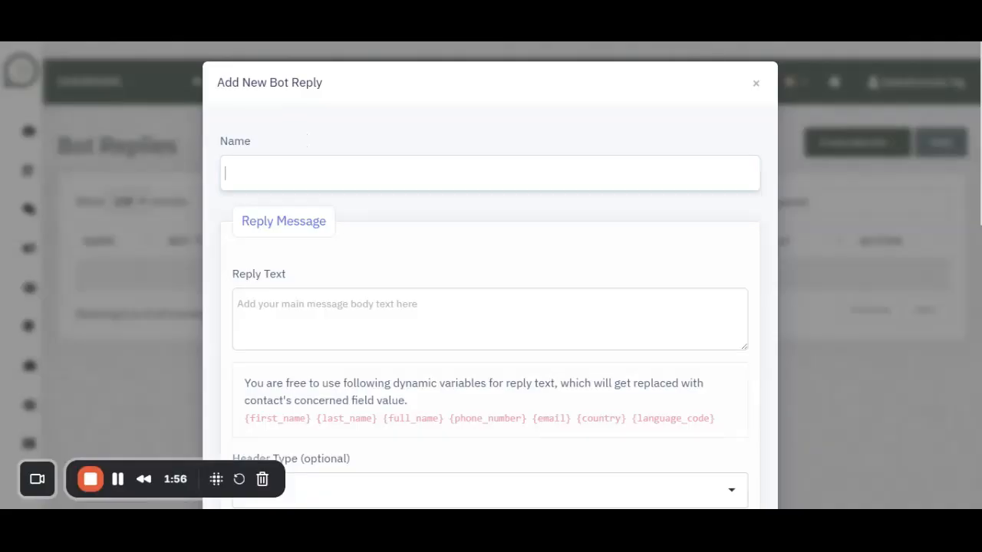
{"action": "type", "text": "Welcome"}
{"action": "left_click", "coordinate": [558, 222]}
{"action": "left_click", "coordinate": [231, 174]}
{"action": "left_click", "coordinate": [463, 212]}
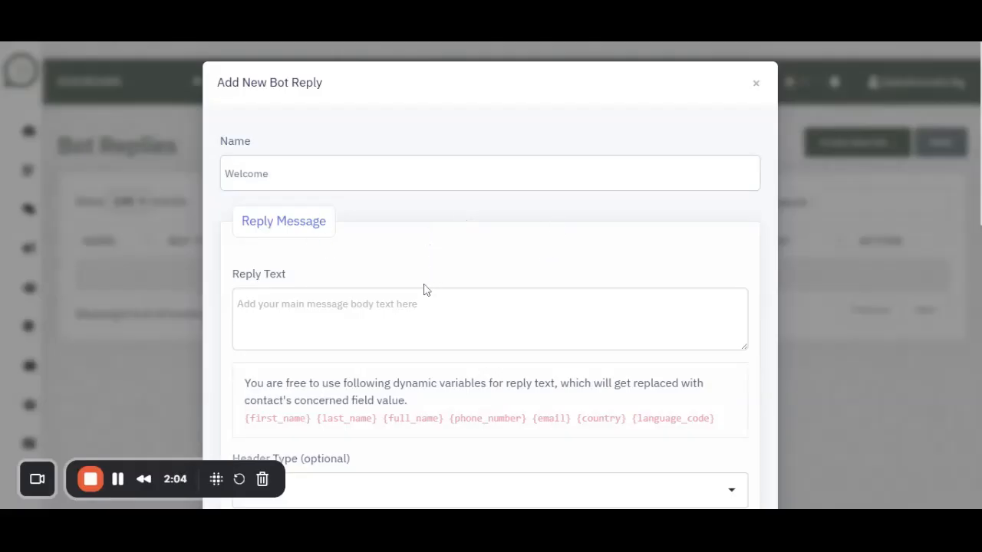
Enter the reply text "Welcome to my store. How can i help you today."
{"action": "scroll", "coordinate": [426, 285], "scroll_direction": "down", "scroll_amount": 1}
{"action": "left_click", "coordinate": [398, 263]}
{"action": "type", "text": "We"}
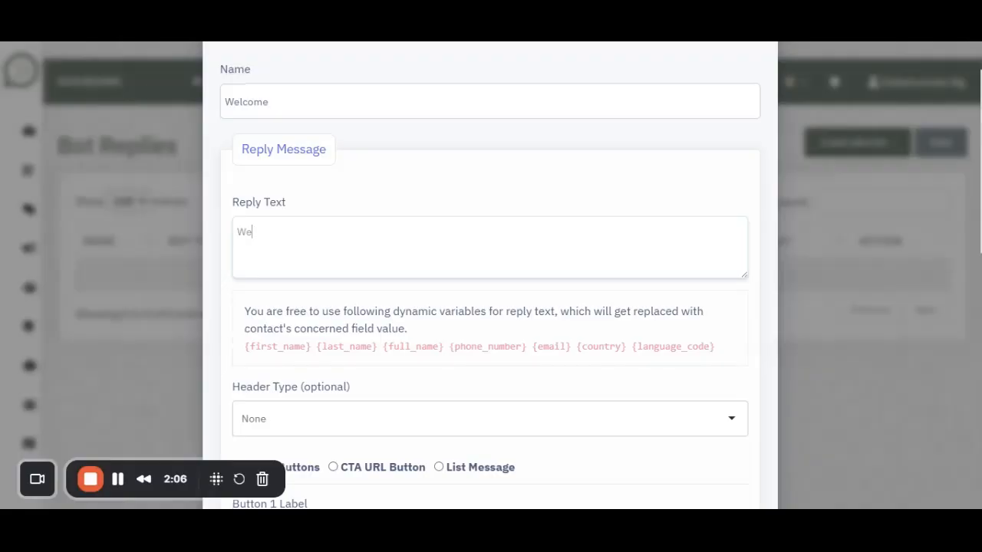
{"action": "type", "text": "lcome to my store. How can I he"}
{"action": "key", "text": "BackSpace"}
{"action": "key", "text": "BackSpace"}
{"action": "key", "text": "BackSpace"}
{"action": "key", "text": "BackSpace"}
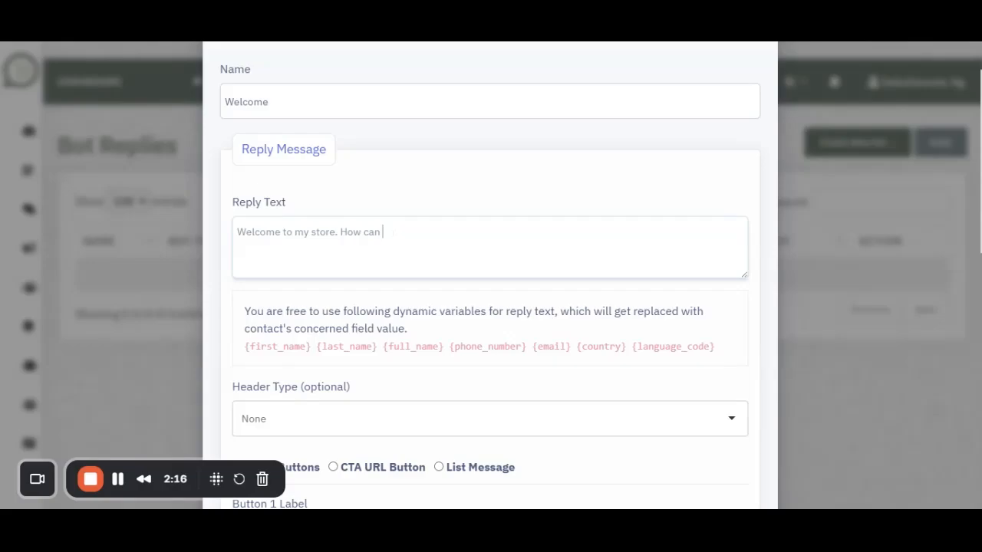
{"action": "type", "text": "i help you today."}
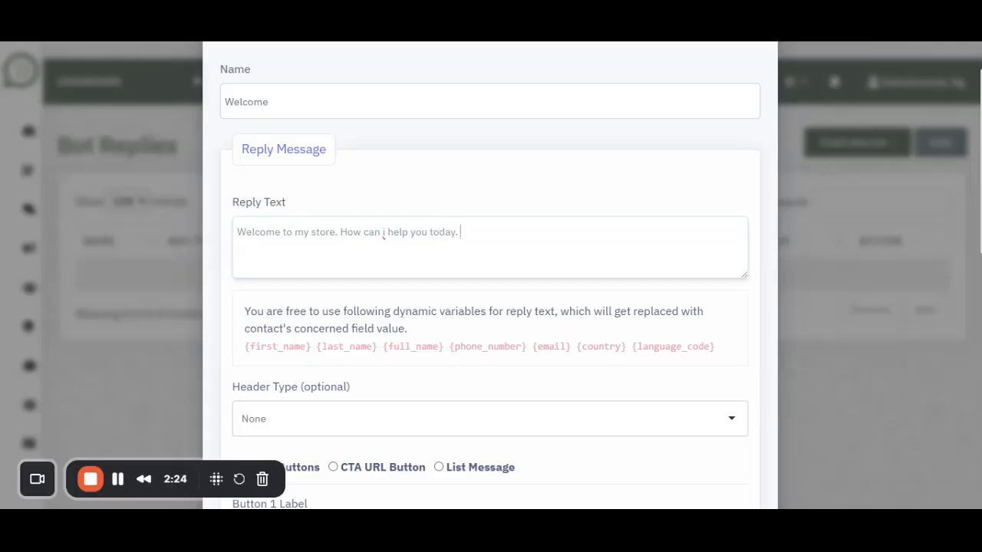
Add the greeting "Hi {first_name}," with the dynamic variable on its own line before the welcome sentence in the reply text
{"action": "scroll", "coordinate": [333, 218], "scroll_direction": "down", "scroll_amount": 1}
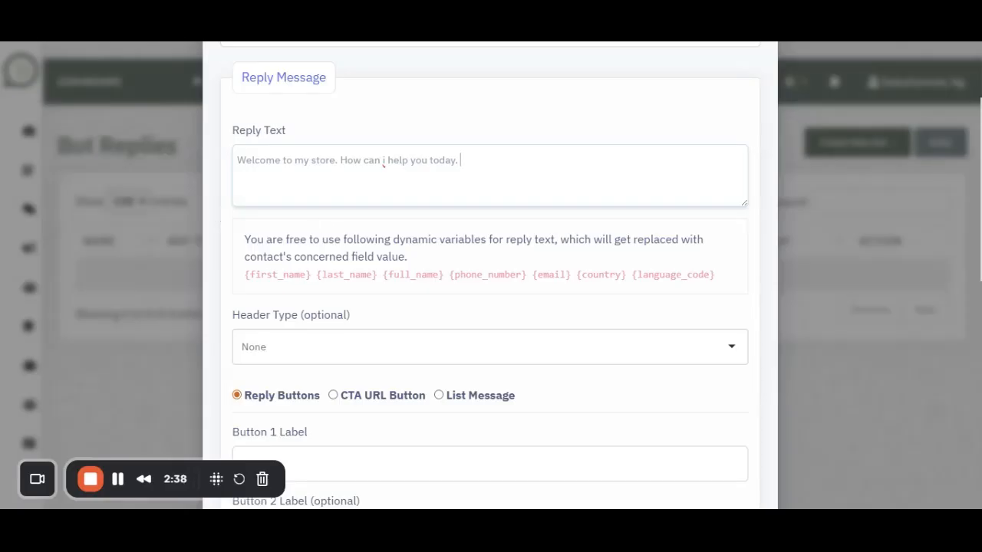
{"action": "key", "text": "Home"}
{"action": "type", "text": "Hi"}
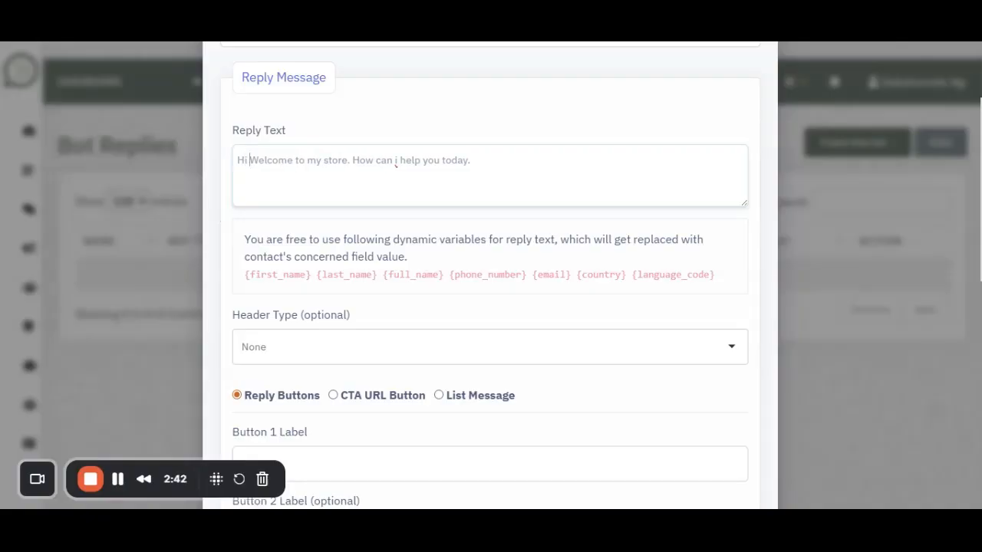
{"action": "left_click_drag", "start_coordinate": [310, 275], "coordinate": [245, 282]}
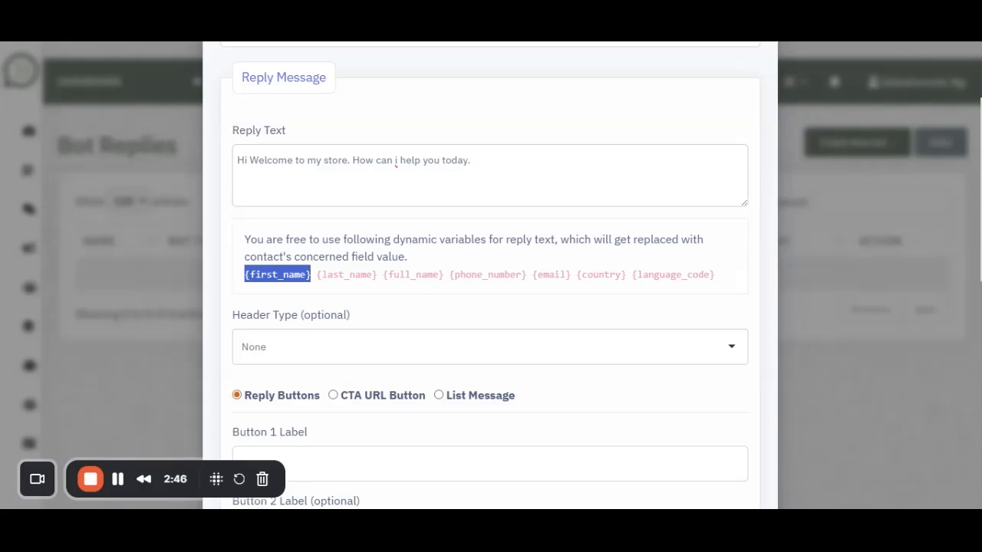
{"action": "key", "text": "ctrl+c"}
{"action": "left_click", "coordinate": [248, 161]}
{"action": "key", "text": "ctrl+v"}
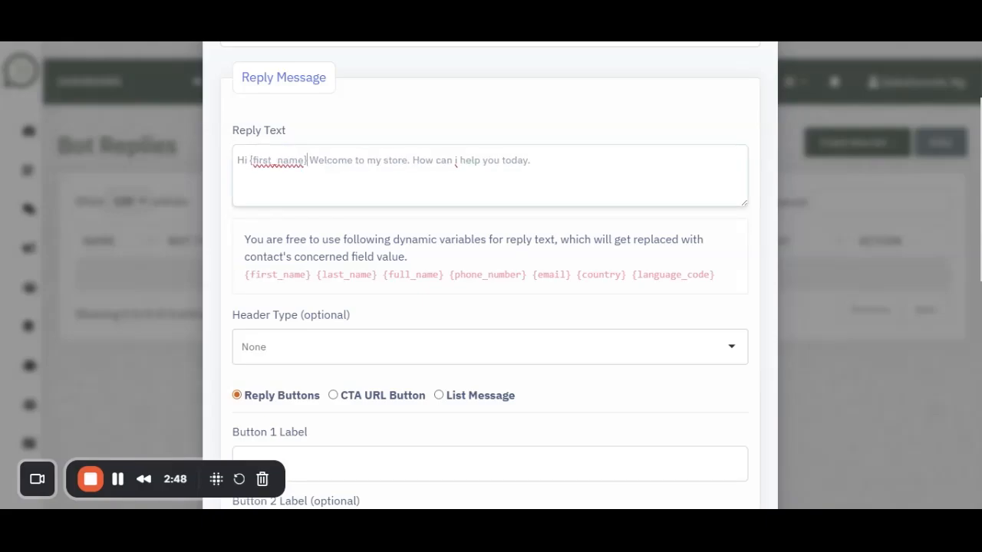
{"action": "type", "text": ","}
{"action": "key", "text": "Return"}
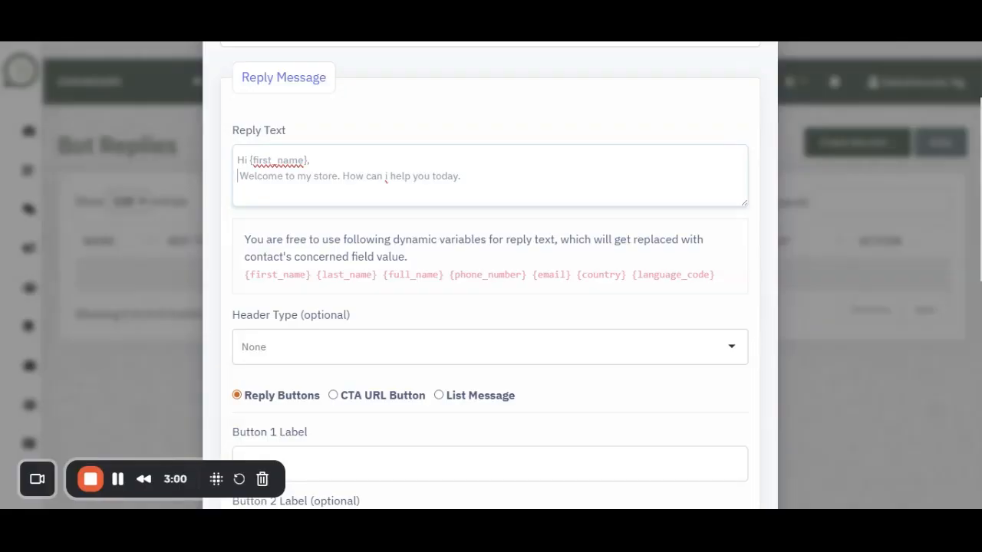
Set the reply's header type to Image and upload 3d-music-related-scene.jpg as the header image
{"action": "scroll", "coordinate": [491, 306], "scroll_direction": "down", "scroll_amount": 1}
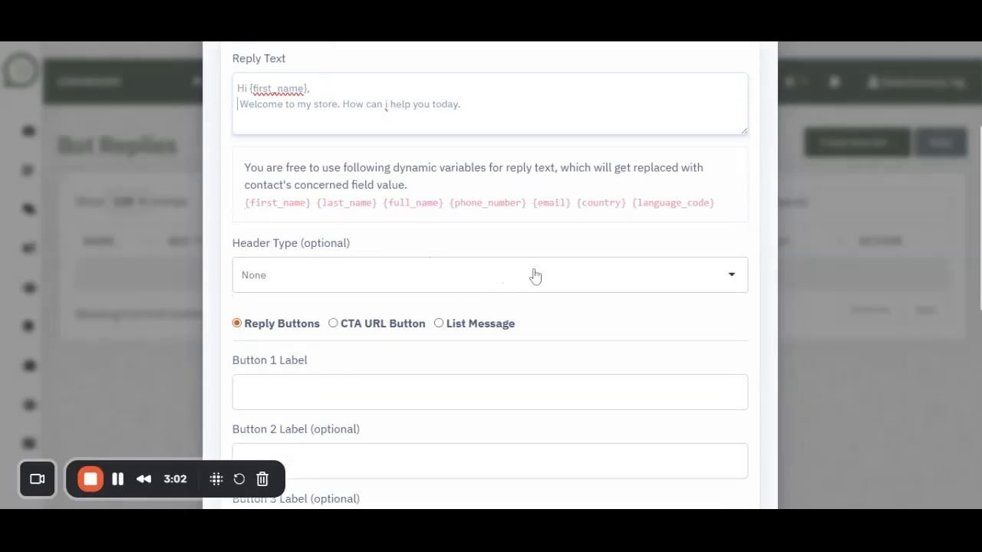
{"action": "left_click", "coordinate": [601, 278]}
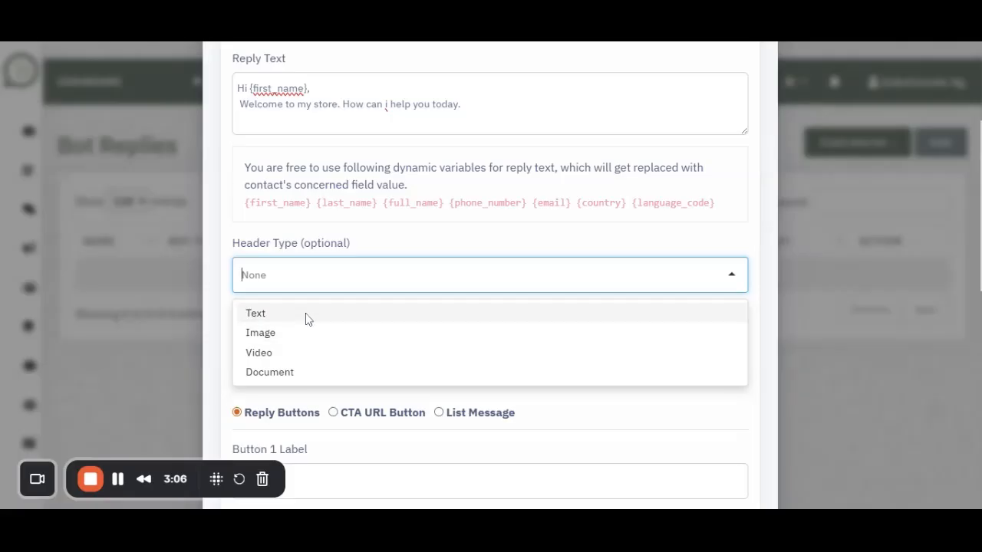
{"action": "scroll", "coordinate": [285, 371], "scroll_direction": "down", "scroll_amount": 2}
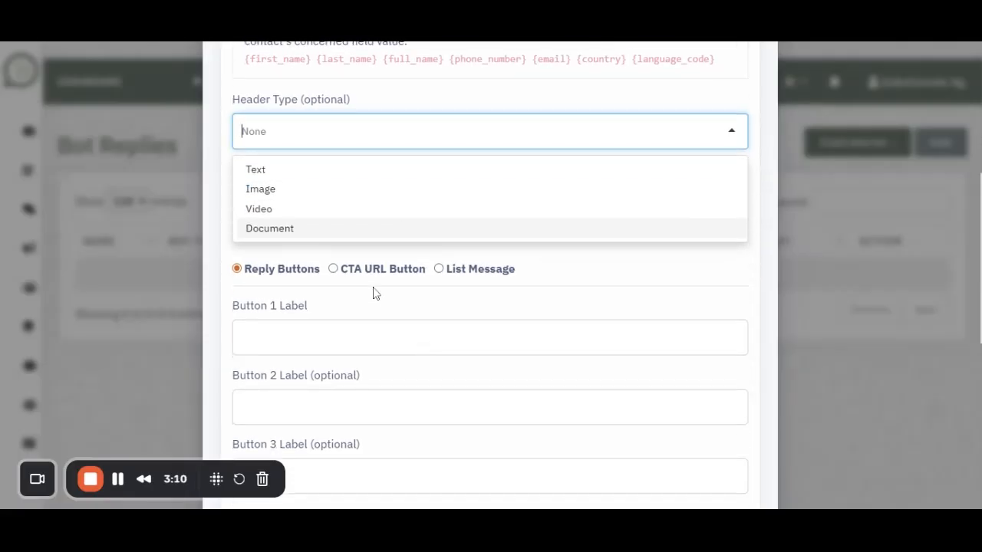
{"action": "scroll", "coordinate": [373, 290], "scroll_direction": "up", "scroll_amount": 1}
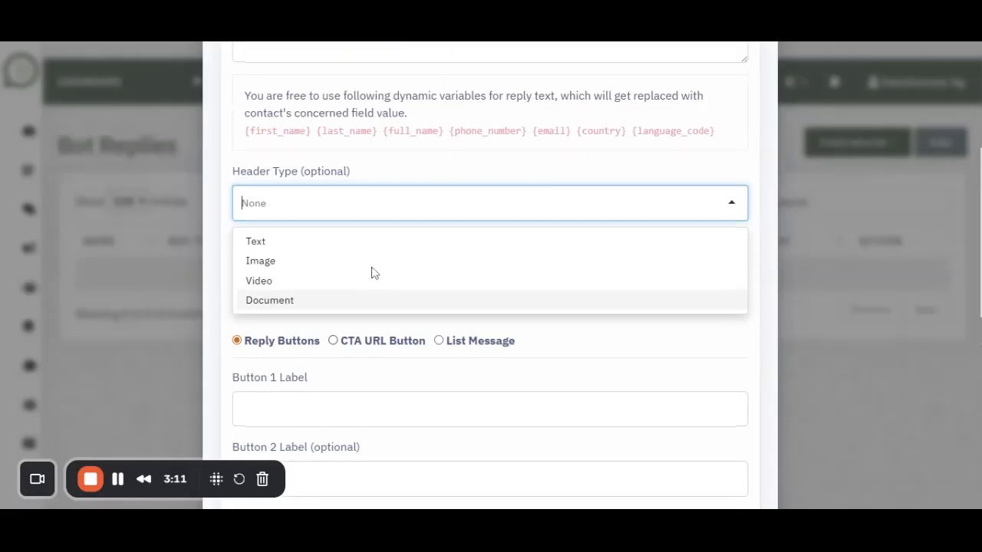
{"action": "left_click", "coordinate": [290, 268]}
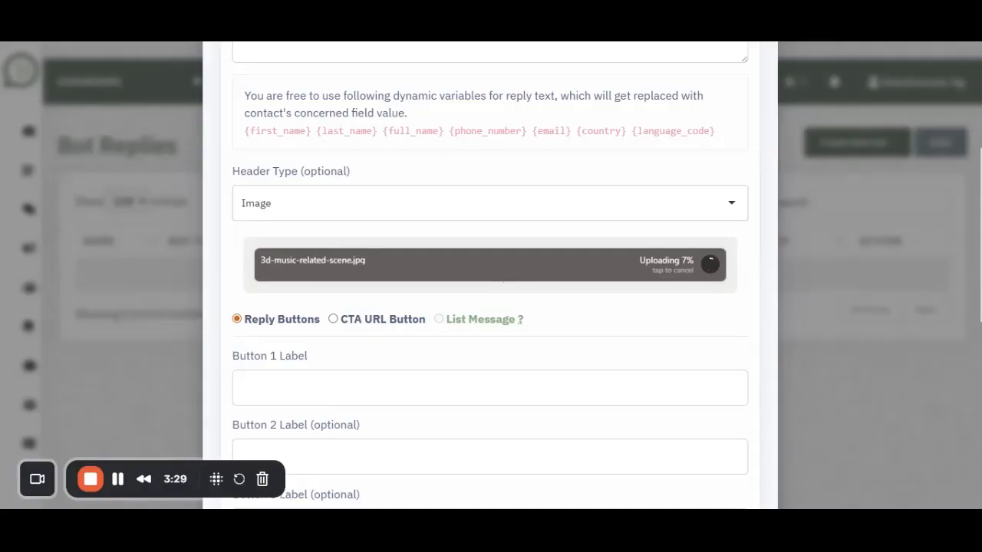
Label the first reply button "Buy a phone"
{"action": "scroll", "coordinate": [505, 280], "scroll_direction": "down", "scroll_amount": 1}
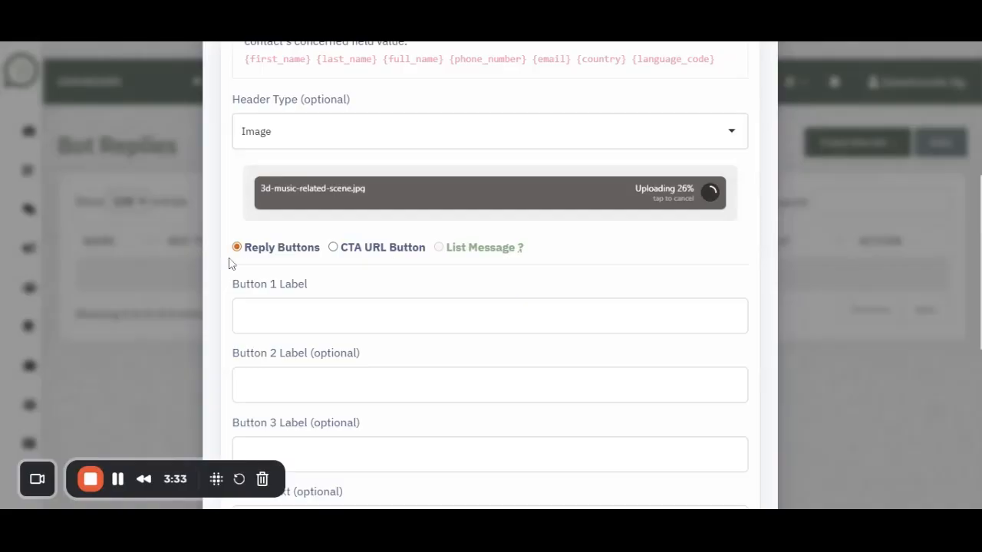
{"action": "scroll", "coordinate": [540, 305], "scroll_direction": "down", "scroll_amount": 2}
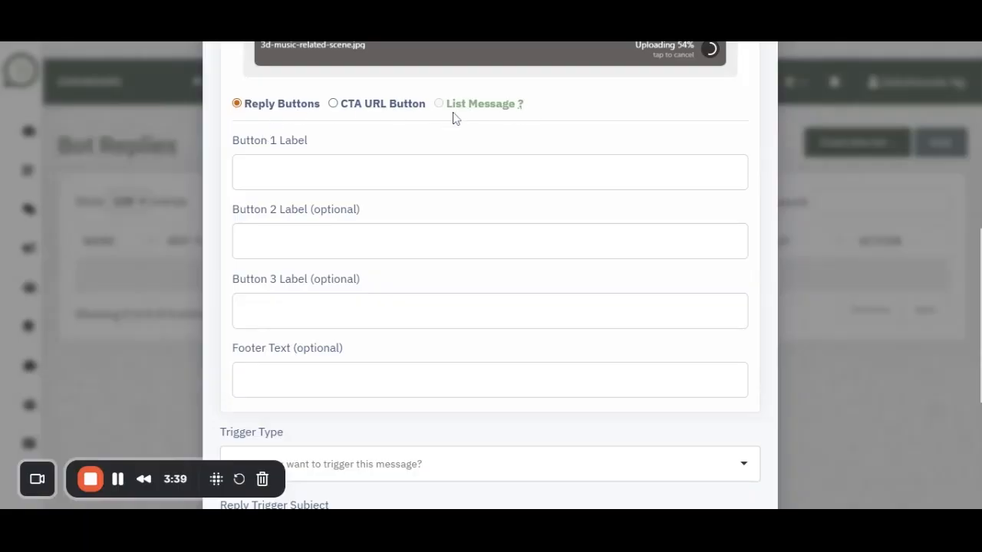
{"action": "scroll", "coordinate": [379, 136], "scroll_direction": "up", "scroll_amount": 3}
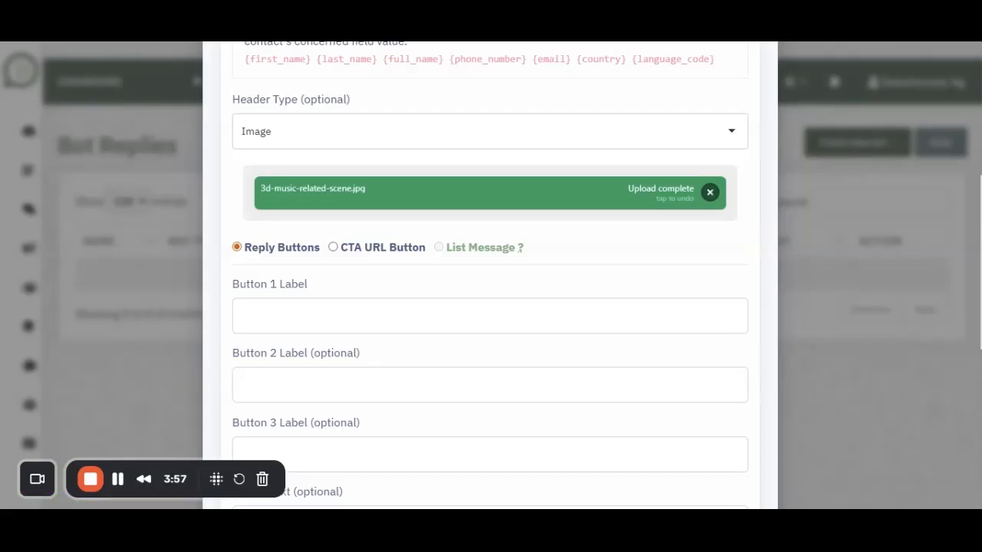
{"action": "left_click", "coordinate": [300, 301]}
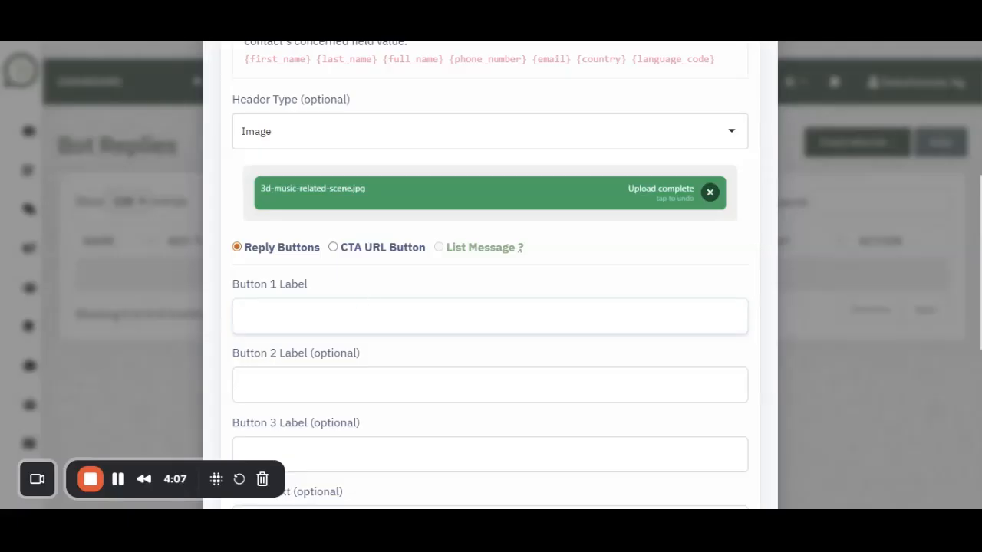
{"action": "type", "text": "By"}
{"action": "type", "text": "u"}
{"action": "key", "text": "BackSpace"}
{"action": "key", "text": "BackSpace"}
{"action": "key", "text": "BackSpace"}
{"action": "key", "text": "BackSpace"}
{"action": "type", "text": "Buy a phone"}
Label the second reply button "Buy a Laptop"
{"action": "left_click", "coordinate": [463, 374]}
{"action": "type", "text": "Buy "}
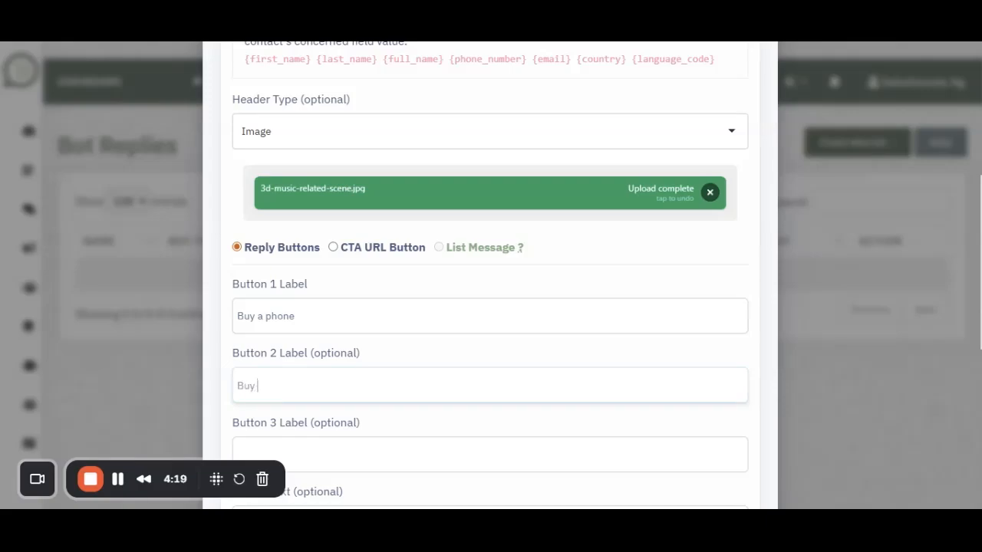
{"action": "type", "text": "a Lpatop"}
{"action": "key", "text": "Left"}
{"action": "key", "text": "Left"}
{"action": "key", "text": "Left"}
{"action": "key", "text": "Left"}
{"action": "key", "text": "BackSpace"}
{"action": "type", "text": "p"}
Label the third reply button "Talk to support"
{"action": "scroll", "coordinate": [362, 386], "scroll_direction": "down", "scroll_amount": 2}
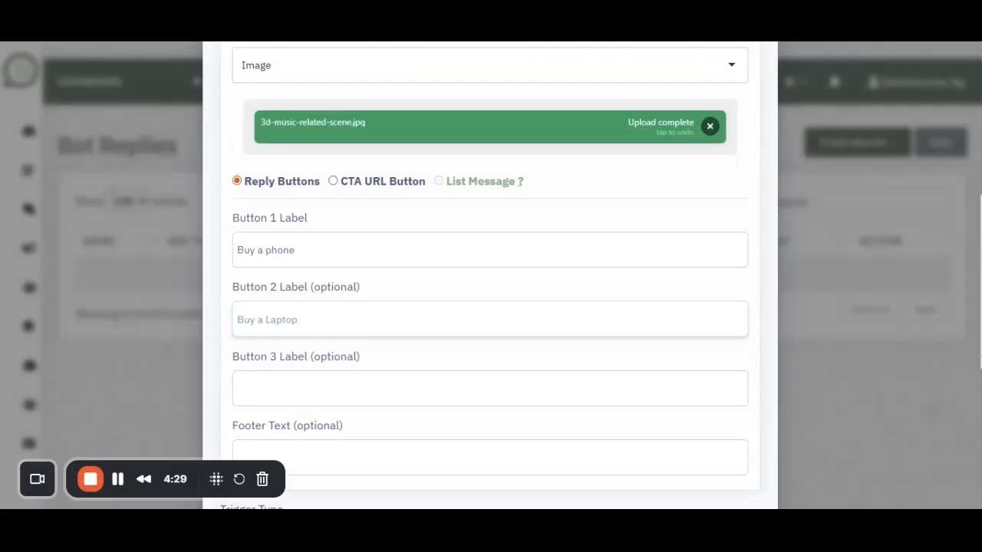
{"action": "left_click", "coordinate": [353, 311]}
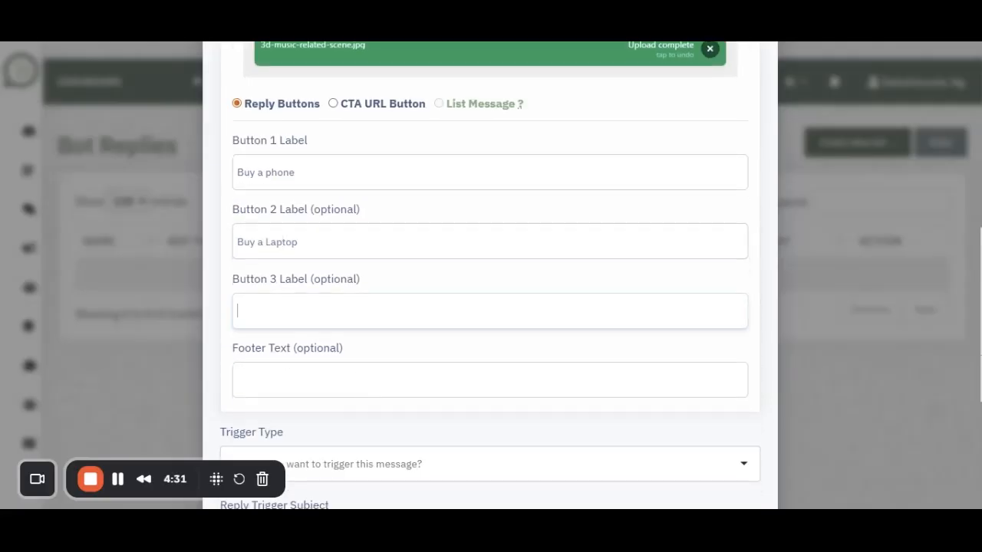
{"action": "type", "text": "Talk to support"}
{"action": "left_click", "coordinate": [317, 336]}
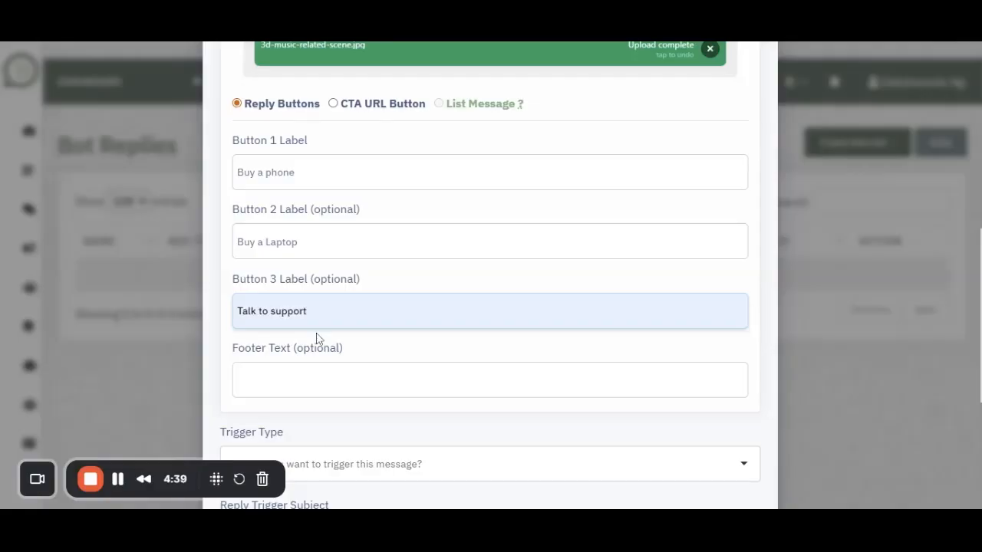
Review the available trigger types for the bot reply and set its trigger type to Welcome
{"action": "scroll", "coordinate": [419, 356], "scroll_direction": "down", "scroll_amount": 2}
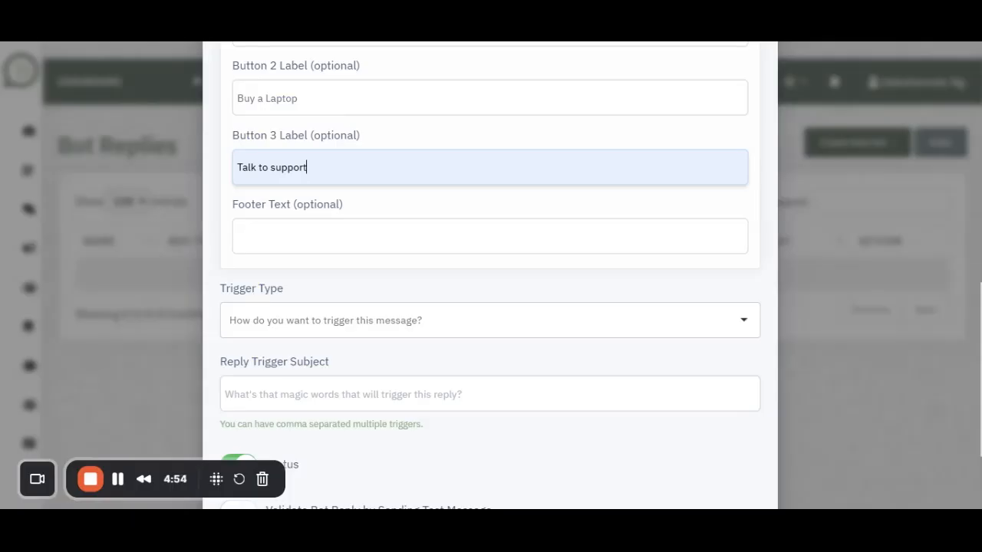
{"action": "scroll", "coordinate": [428, 228], "scroll_direction": "down", "scroll_amount": 1}
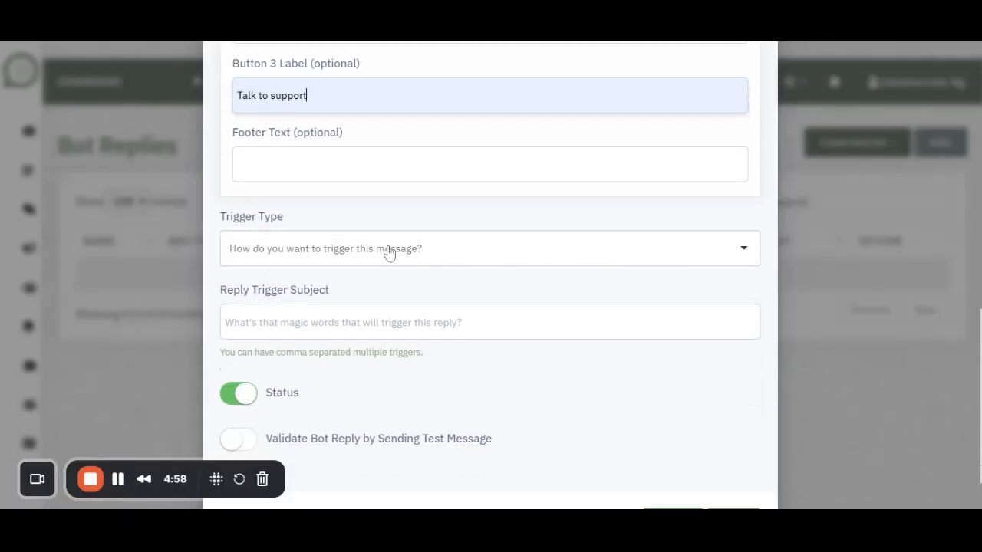
{"action": "left_click", "coordinate": [439, 257]}
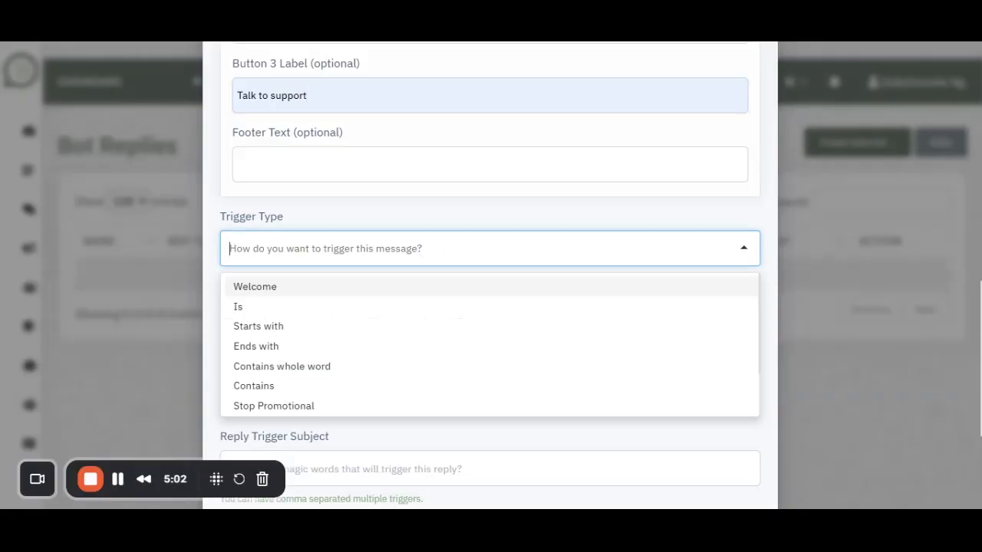
{"action": "key", "text": "Down"}
{"action": "key", "text": "Down"}
{"action": "key", "text": "Down"}
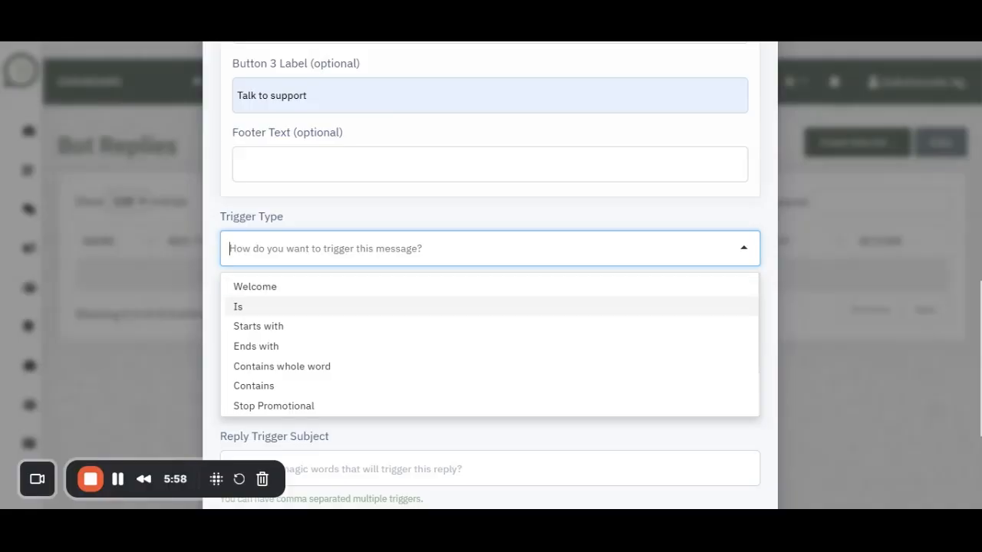
{"action": "key", "text": "Up"}
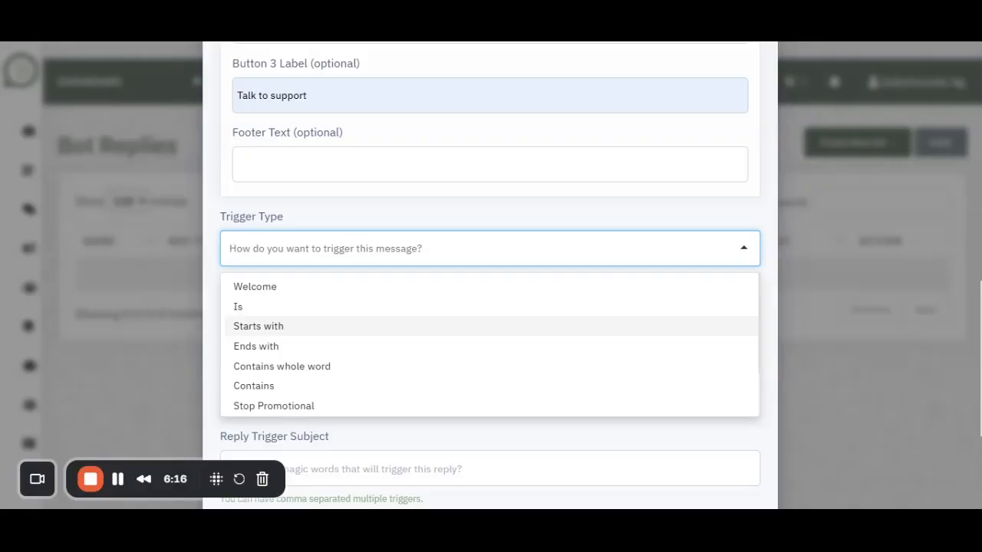
{"action": "key", "text": "Down"}
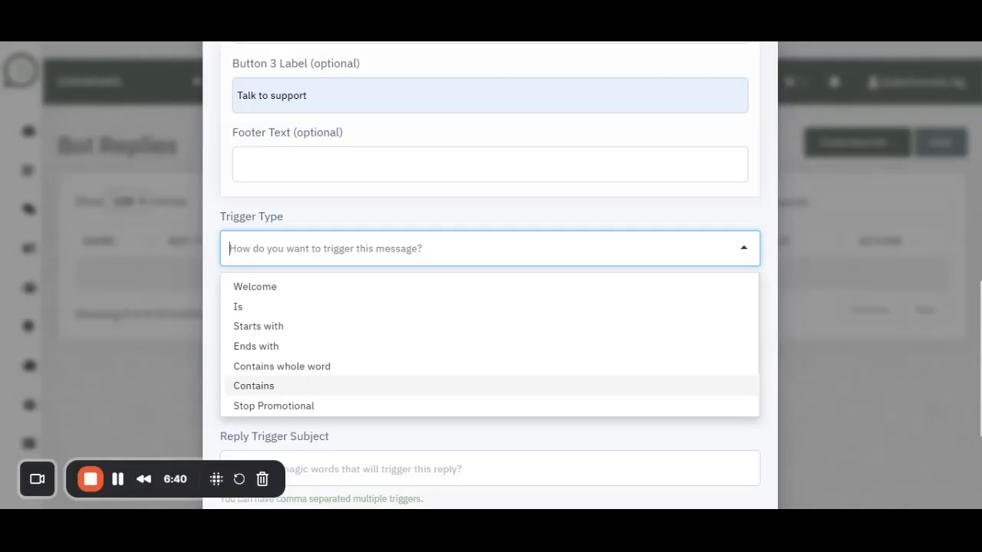
{"action": "key", "text": "Up"}
{"action": "scroll", "coordinate": [330, 395], "scroll_direction": "down", "scroll_amount": 2}
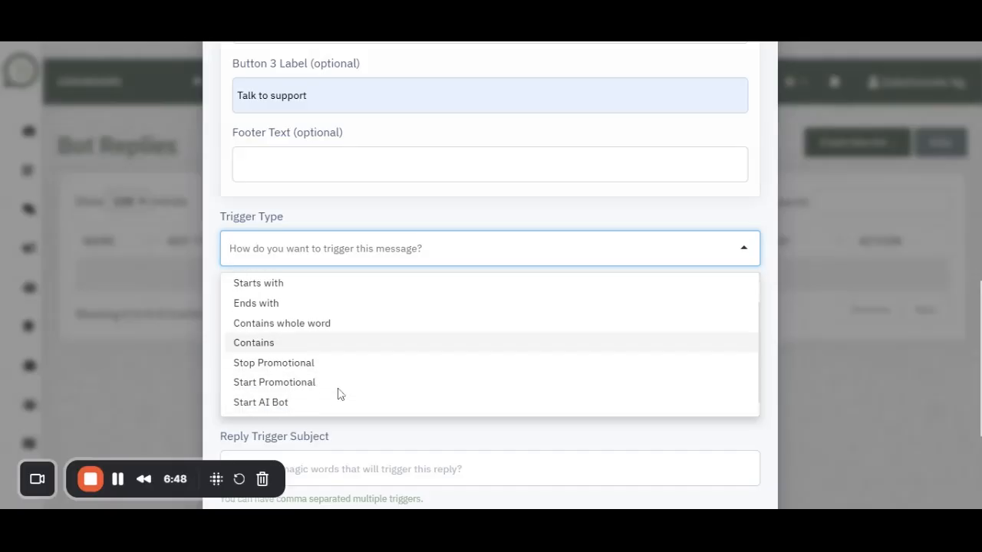
{"action": "scroll", "coordinate": [329, 366], "scroll_direction": "down", "scroll_amount": 2}
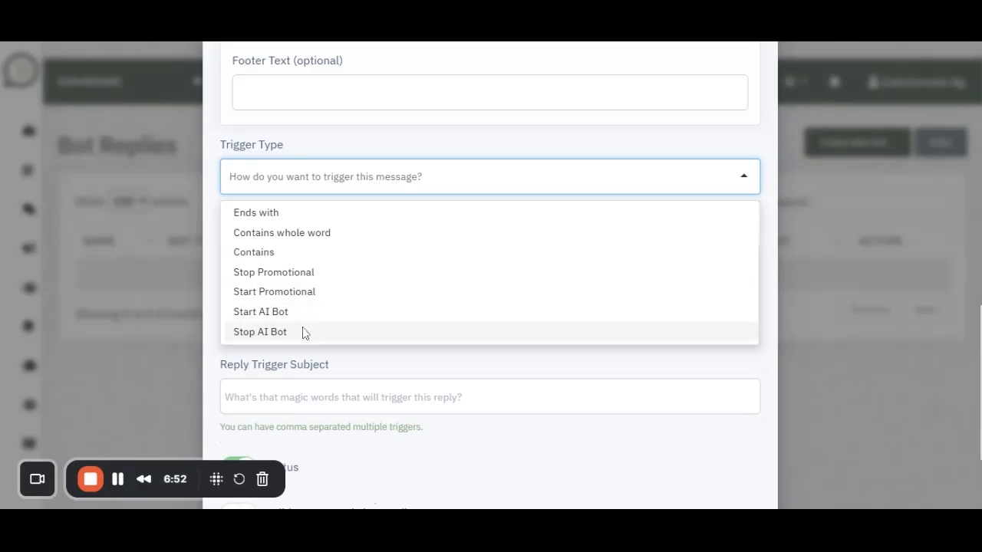
{"action": "scroll", "coordinate": [307, 327], "scroll_direction": "up", "scroll_amount": 2}
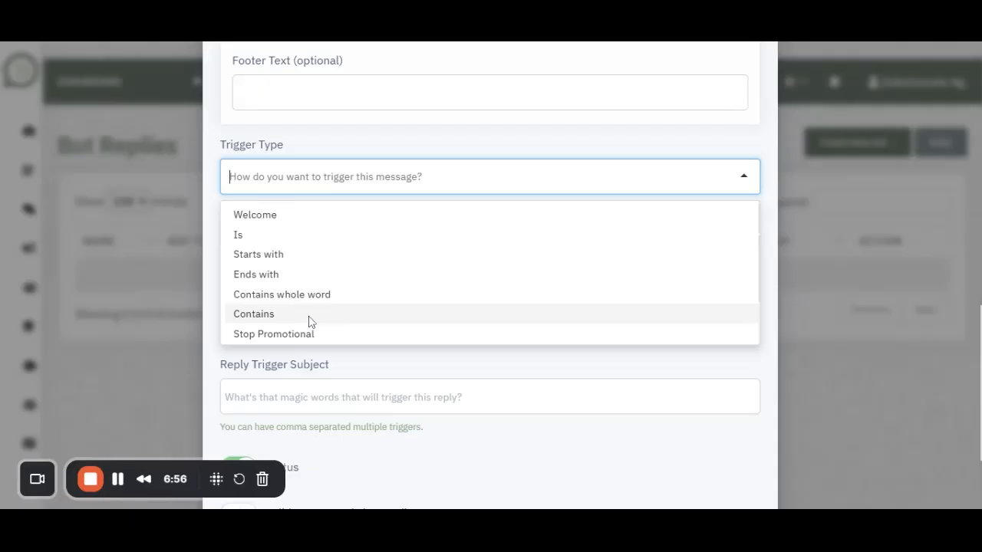
{"action": "left_click", "coordinate": [290, 217]}
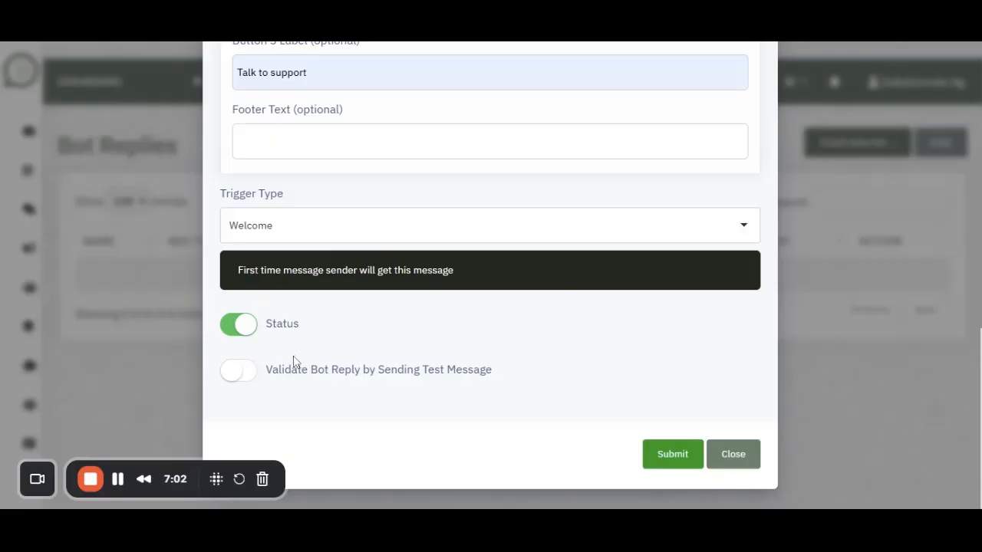
Leave the reply's Status switched on and enable Validate Bot Reply by Sending Test Message
{"action": "left_click", "coordinate": [246, 331]}
{"action": "left_click", "coordinate": [245, 331]}
{"action": "left_click", "coordinate": [245, 331]}
{"action": "left_click", "coordinate": [242, 373]}
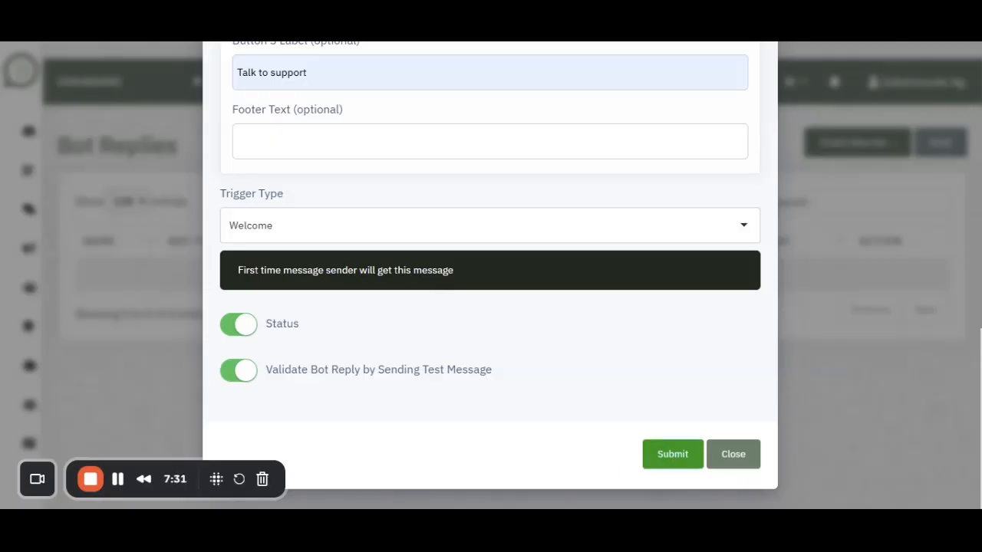
{"action": "scroll", "coordinate": [441, 295], "scroll_direction": "up", "scroll_amount": 5}
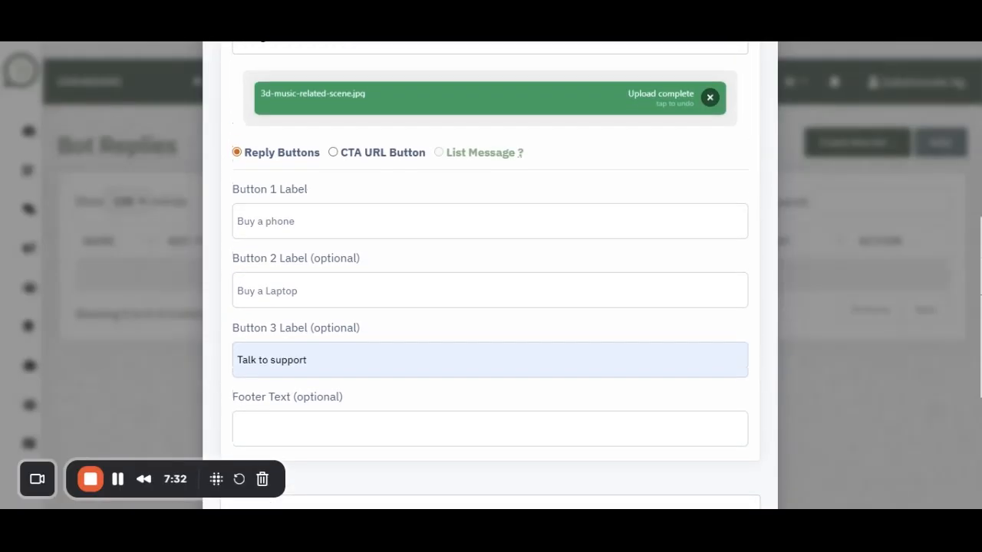